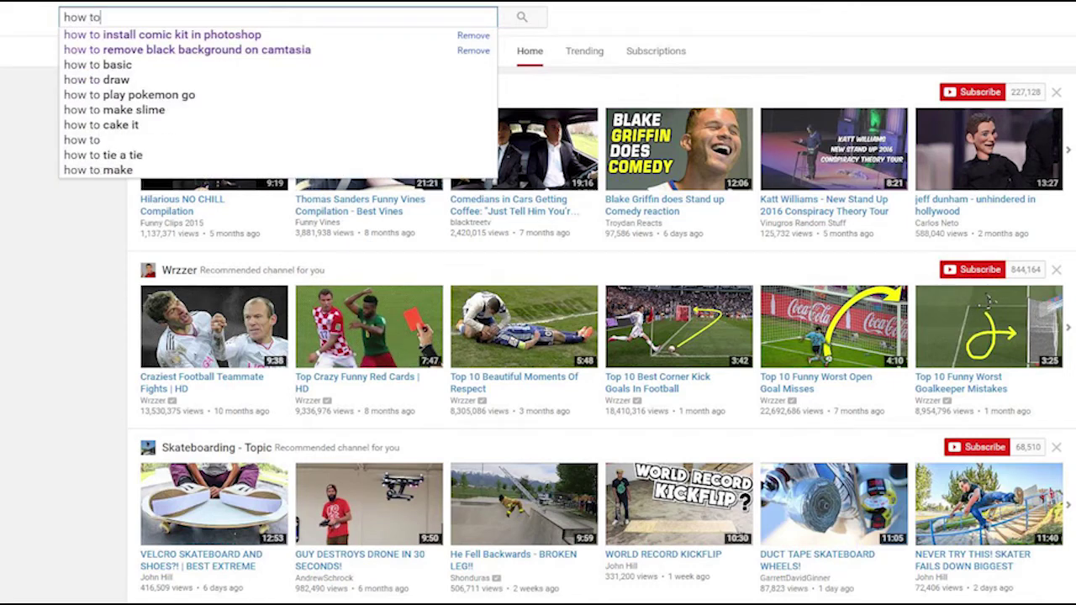
text(a)
text(ck po)
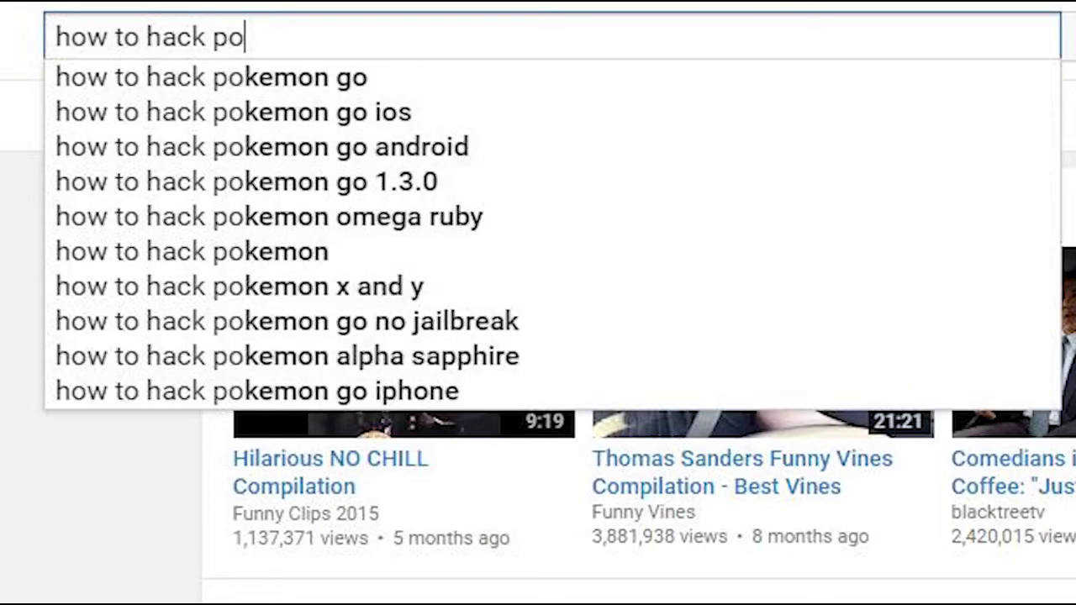
text(kemo)
- Choose the 'how to hack pokemon go' suggestion from the YouTube search dropdown
key(Down)
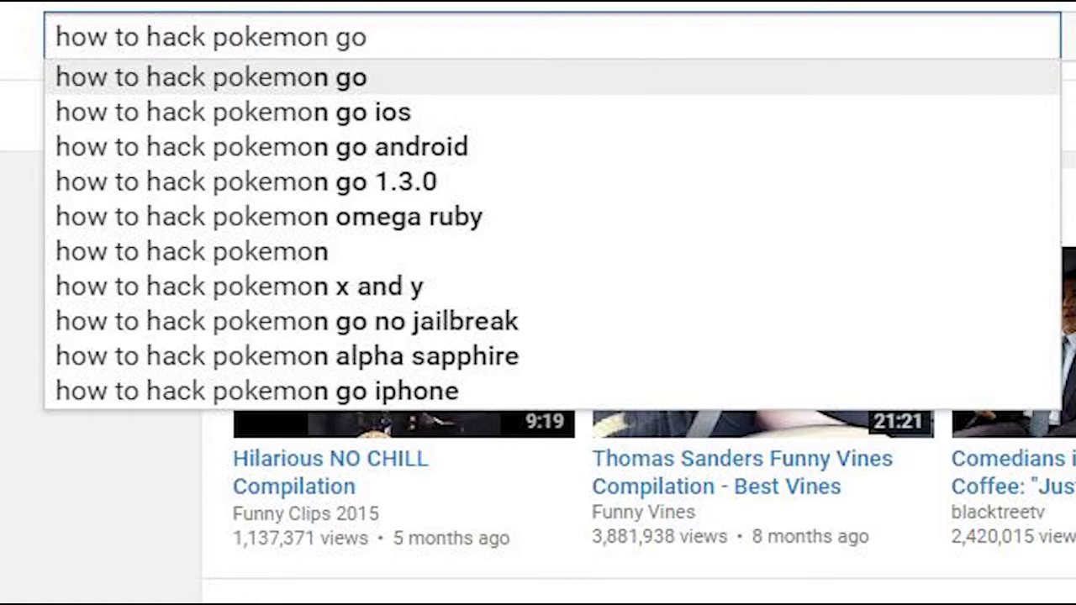